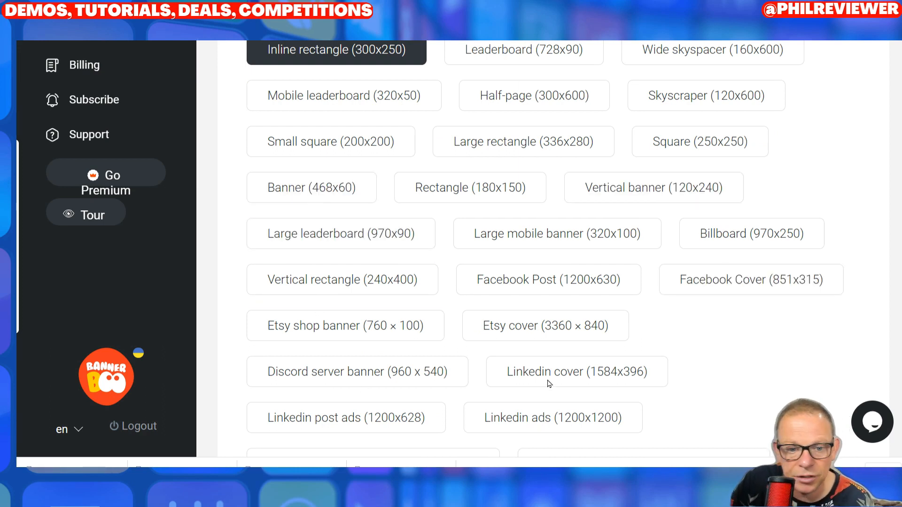
Review the preset banner sizes available for a new banner.
{"action": "scroll", "coordinate": [658, 382], "scroll_direction": "down", "scroll_amount": 3}
{"action": "scroll", "coordinate": [697, 383], "scroll_direction": "up", "scroll_amount": 6}
{"action": "scroll", "coordinate": [677, 385], "scroll_direction": "down", "scroll_amount": 5}
{"action": "scroll", "coordinate": [625, 335], "scroll_direction": "up", "scroll_amount": 5}
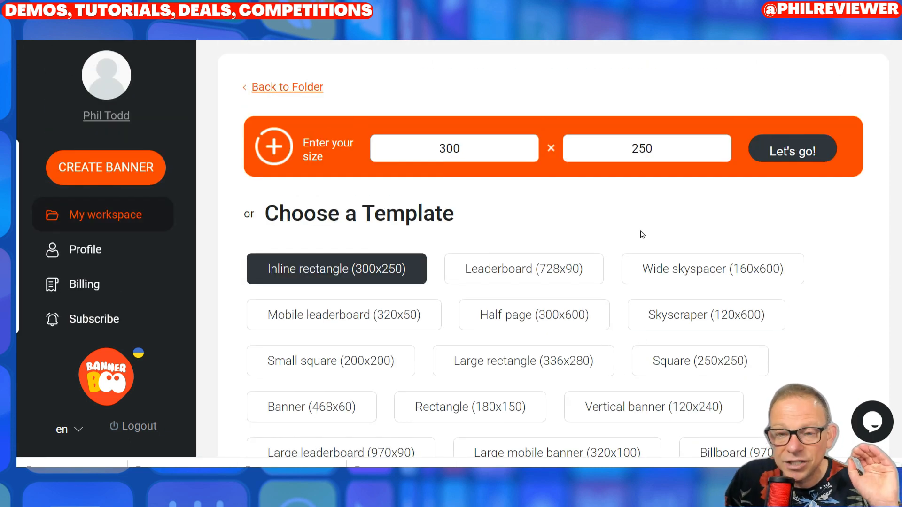
{"action": "scroll", "coordinate": [640, 249], "scroll_direction": "down", "scroll_amount": 5}
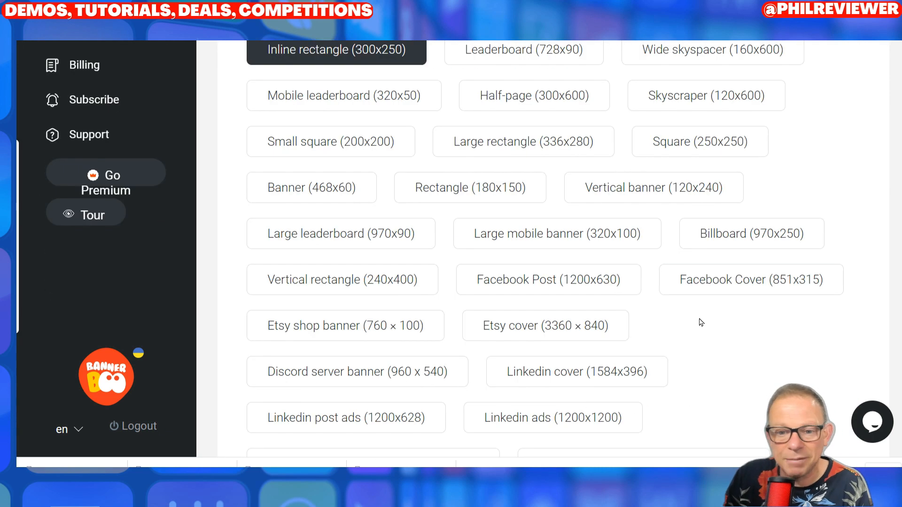
Browse the gallery of inline rectangle (300x250) banner templates, from the free designs through the premium ones.
{"action": "scroll", "coordinate": [701, 324], "scroll_direction": "down", "scroll_amount": 15}
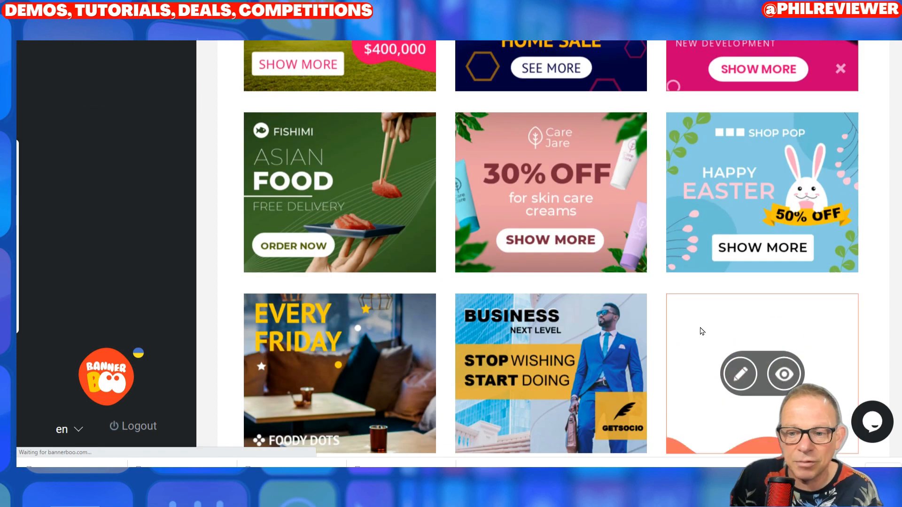
{"action": "scroll", "coordinate": [702, 331], "scroll_direction": "down", "scroll_amount": 5}
{"action": "mouse_move", "coordinate": [491, 214]}
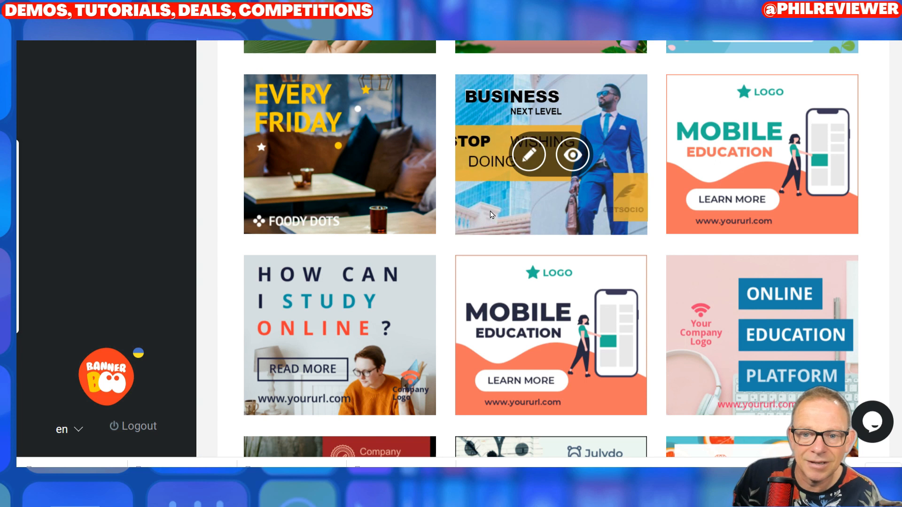
{"action": "mouse_move", "coordinate": [388, 183]}
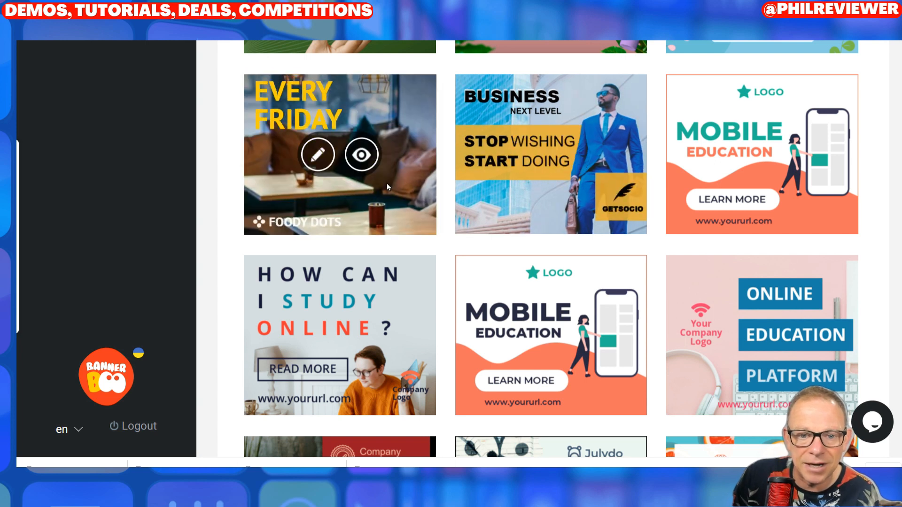
{"action": "scroll", "coordinate": [660, 302], "scroll_direction": "down", "scroll_amount": 10}
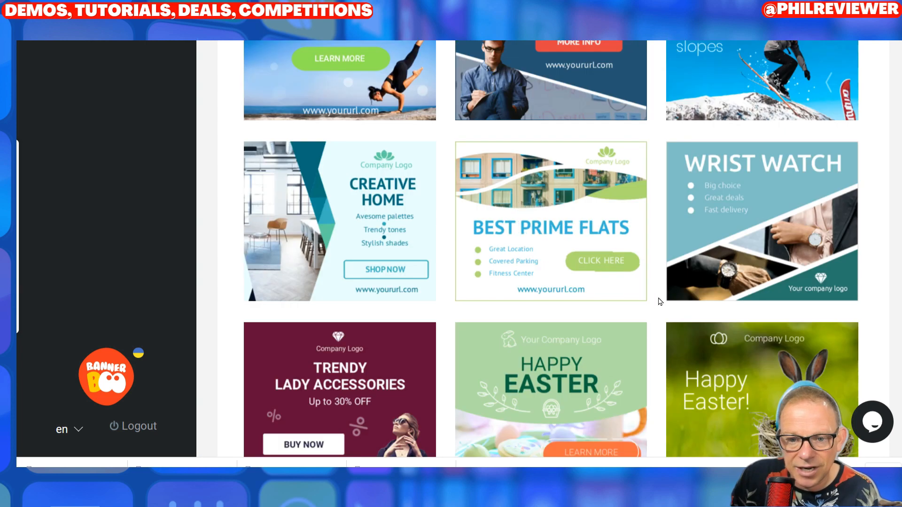
{"action": "scroll", "coordinate": [660, 301], "scroll_direction": "down", "scroll_amount": 10}
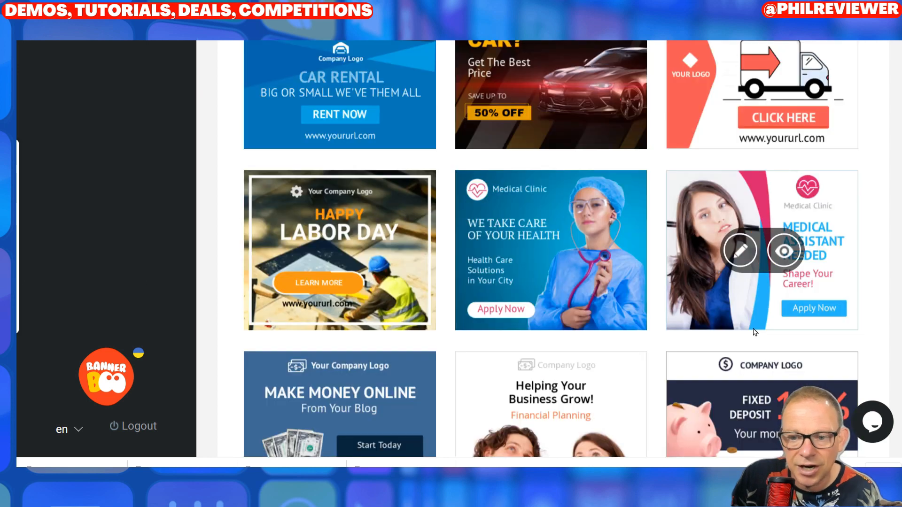
{"action": "scroll", "coordinate": [379, 294], "scroll_direction": "down", "scroll_amount": 10}
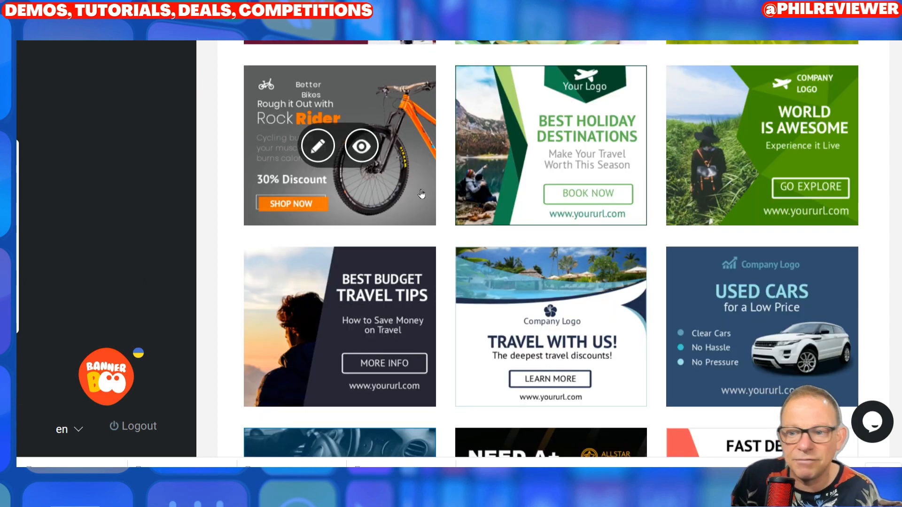
{"action": "scroll", "coordinate": [415, 188], "scroll_direction": "down", "scroll_amount": 10}
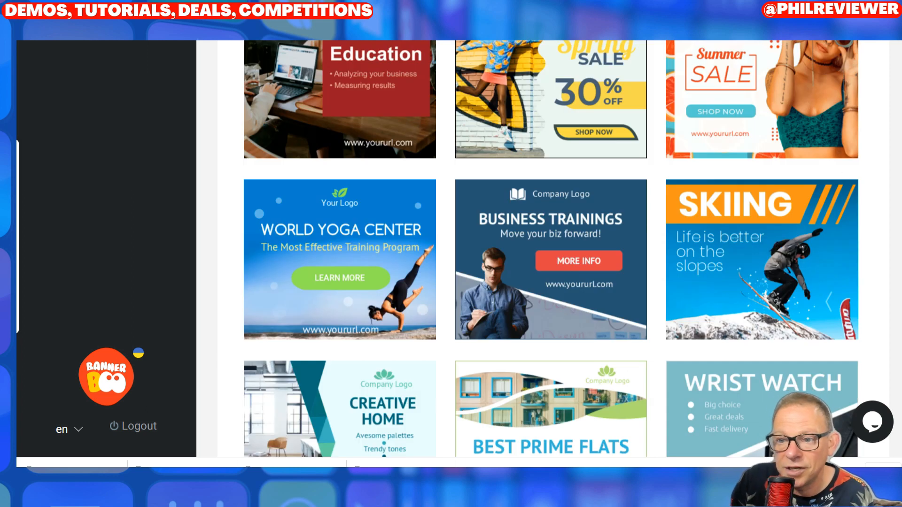
{"action": "scroll", "coordinate": [550, 249], "scroll_direction": "down", "scroll_amount": 2}
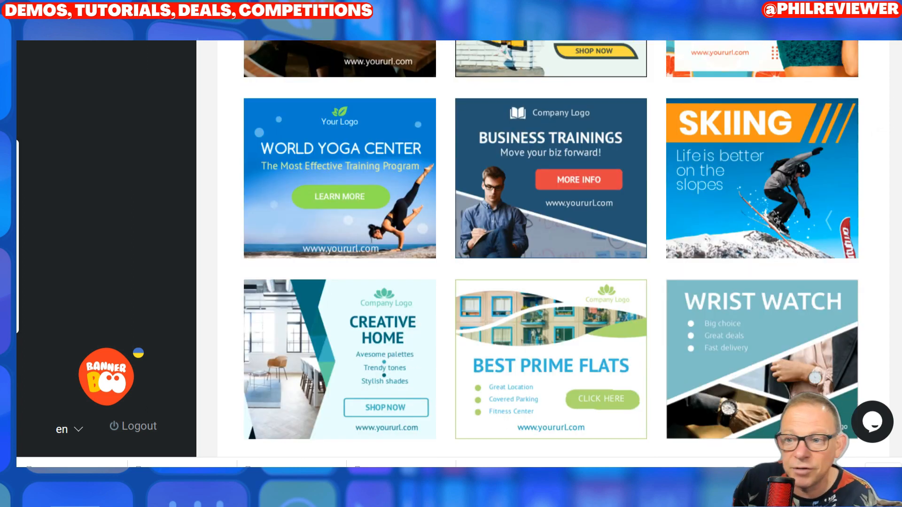
{"action": "scroll", "coordinate": [450, 225], "scroll_direction": "up", "scroll_amount": 15}
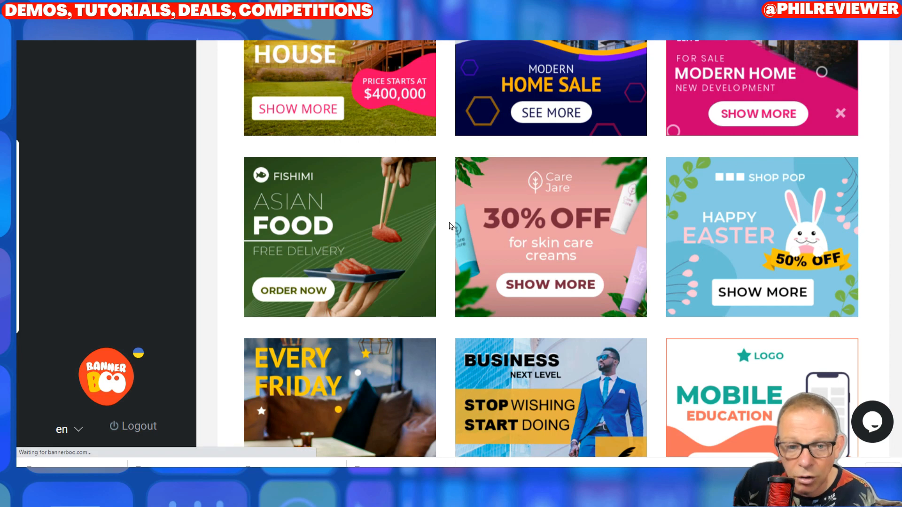
{"action": "scroll", "coordinate": [876, 66], "scroll_direction": "up", "scroll_amount": 10}
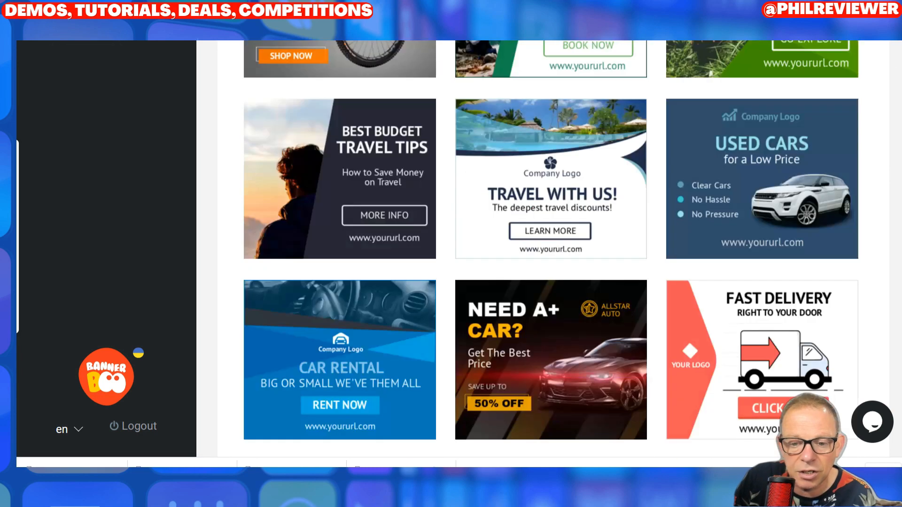
{"action": "scroll", "coordinate": [550, 249], "scroll_direction": "down", "scroll_amount": 20}
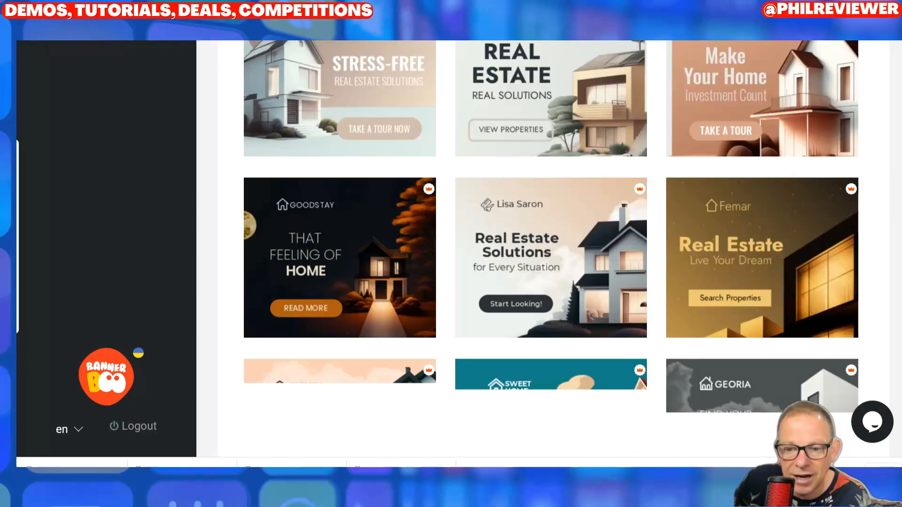
{"action": "scroll", "coordinate": [550, 248], "scroll_direction": "up", "scroll_amount": 20}
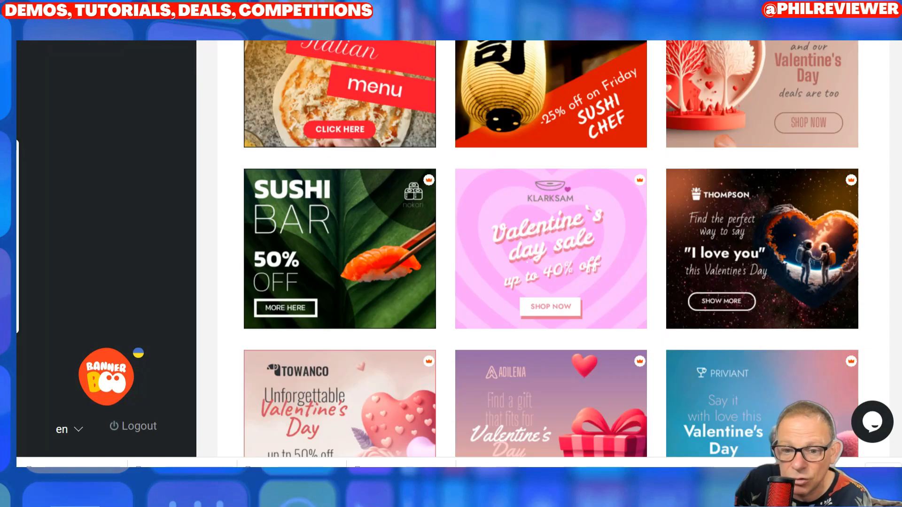
{"action": "scroll", "coordinate": [550, 249], "scroll_direction": "up", "scroll_amount": 15}
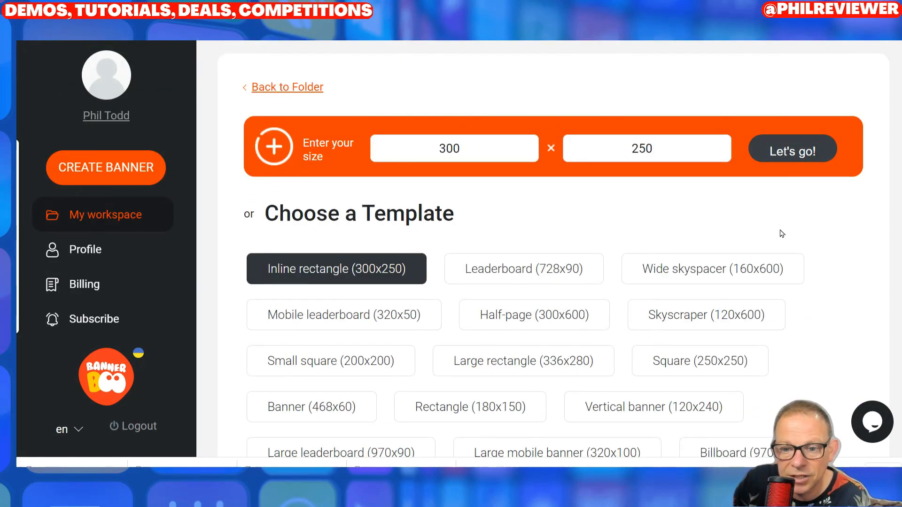
Choose the Facebook Cover (851x315) size and bring up its templates.
{"action": "scroll", "coordinate": [783, 214], "scroll_direction": "down", "scroll_amount": 5}
{"action": "scroll", "coordinate": [850, 288], "scroll_direction": "up", "scroll_amount": 5}
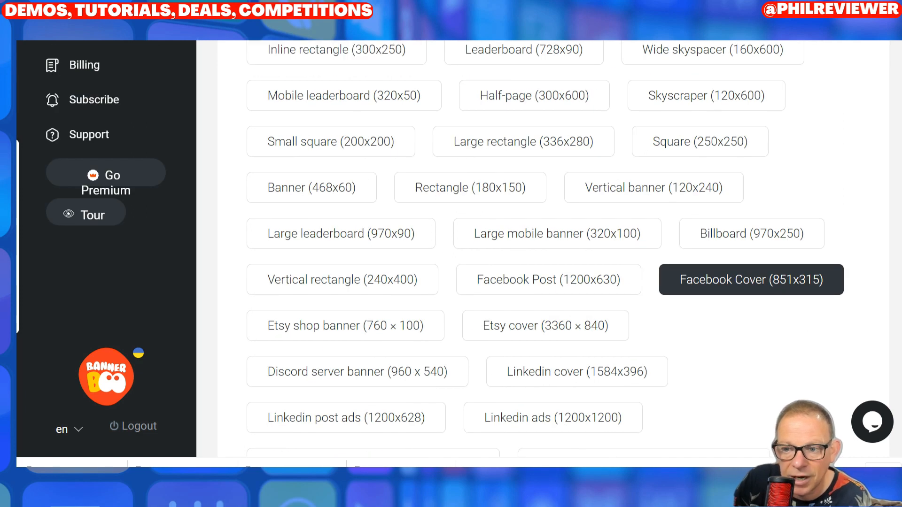
{"action": "scroll", "coordinate": [798, 418], "scroll_direction": "down", "scroll_amount": 13}
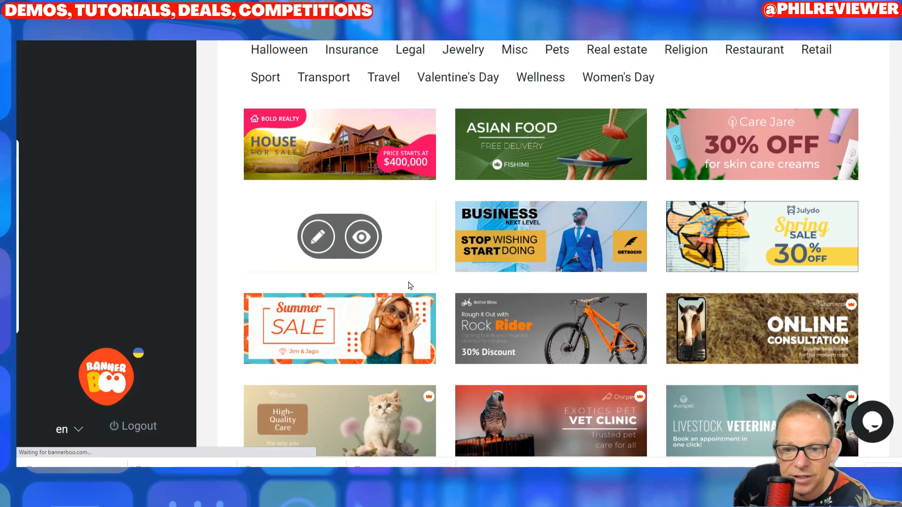
Filter the Facebook Cover templates to Free and open the Rock Rider bike template for editing.
{"action": "scroll", "coordinate": [324, 143], "scroll_direction": "up", "scroll_amount": 10}
{"action": "scroll", "coordinate": [492, 188], "scroll_direction": "down", "scroll_amount": 5}
{"action": "left_click", "coordinate": [294, 212]}
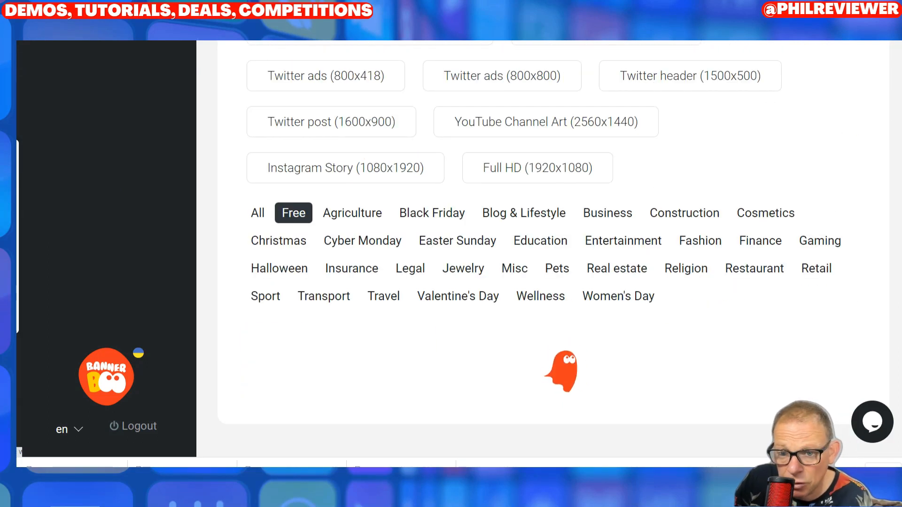
{"action": "left_click", "coordinate": [775, 220]}
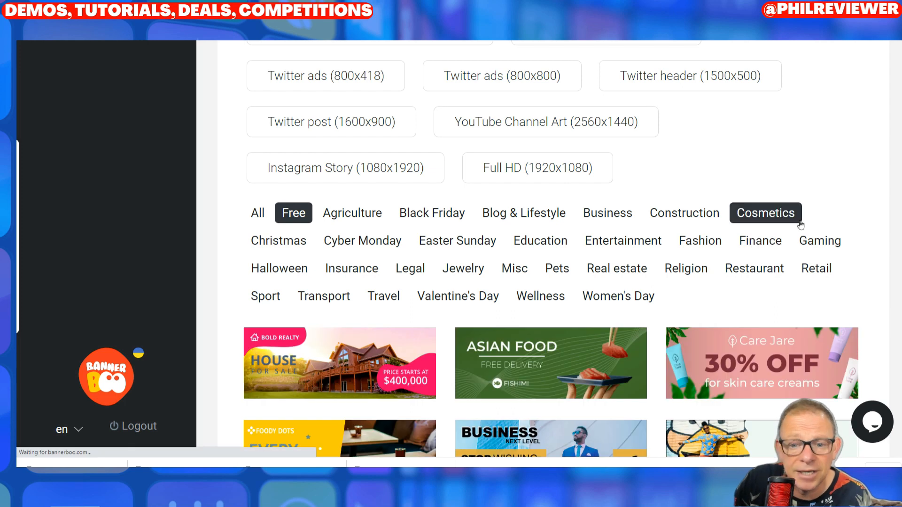
{"action": "scroll", "coordinate": [883, 290], "scroll_direction": "down", "scroll_amount": 5}
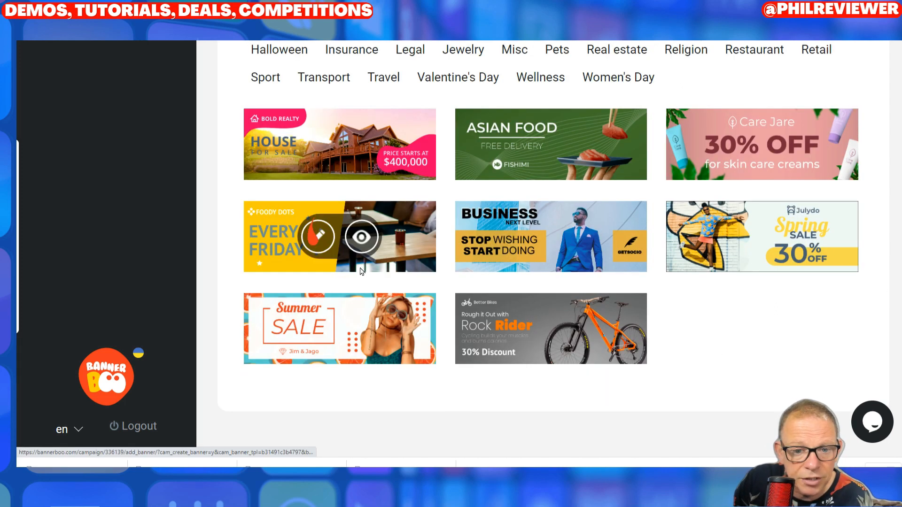
{"action": "mouse_move", "coordinate": [526, 331]}
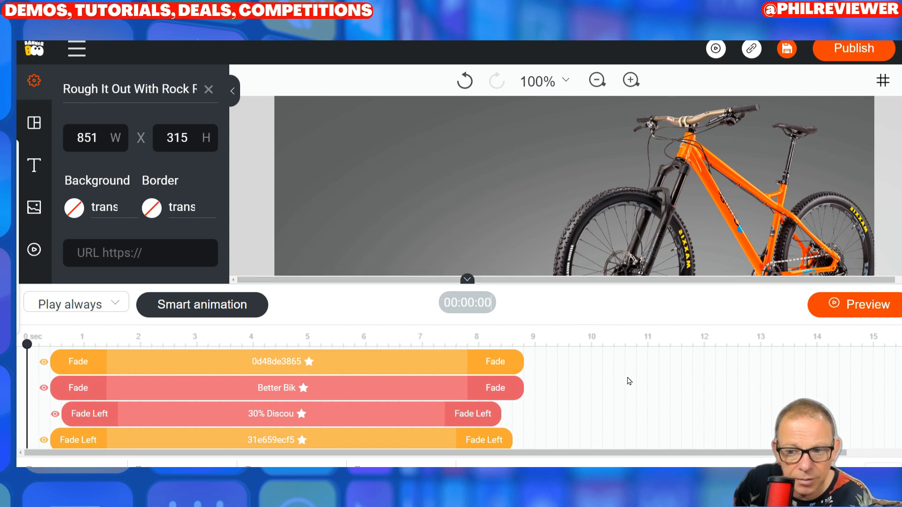
Reduce the height of the animation timeline to show more of the banner canvas.
{"action": "scroll", "coordinate": [622, 431], "scroll_direction": "down", "scroll_amount": 3}
{"action": "scroll", "coordinate": [453, 411], "scroll_direction": "up", "scroll_amount": 3}
{"action": "scroll", "coordinate": [440, 401], "scroll_direction": "down", "scroll_amount": 3}
{"action": "scroll", "coordinate": [438, 399], "scroll_direction": "up", "scroll_amount": 3}
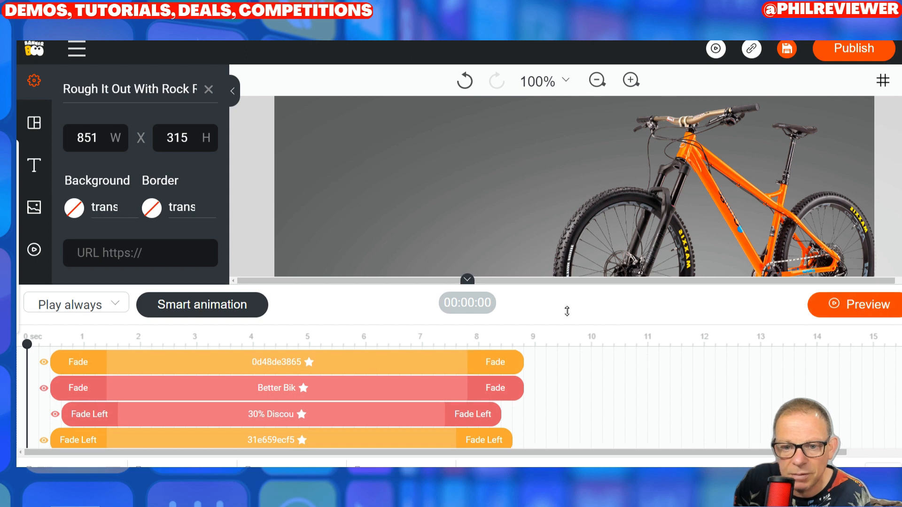
{"action": "left_click_drag", "start_coordinate": [566, 281], "coordinate": [566, 431]}
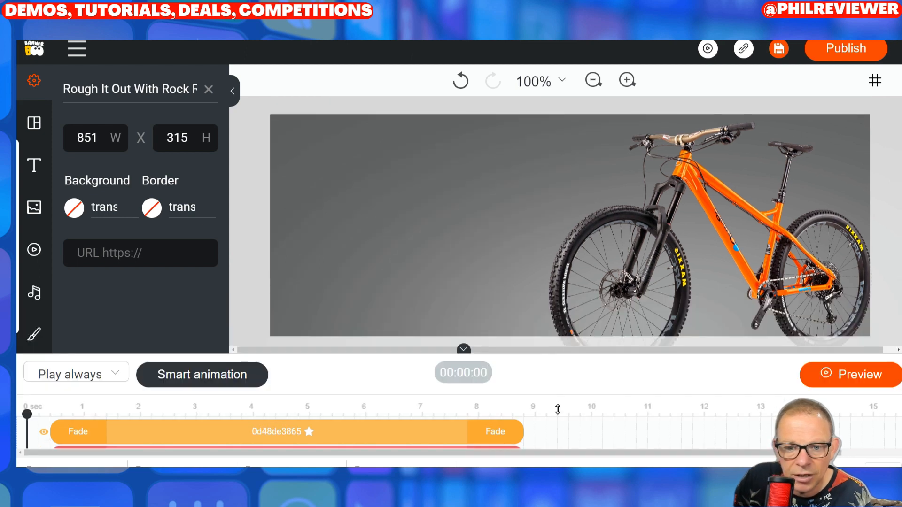
Preview the banner animation and set the timeline playhead to 00:05:90.
{"action": "left_click", "coordinate": [840, 374]}
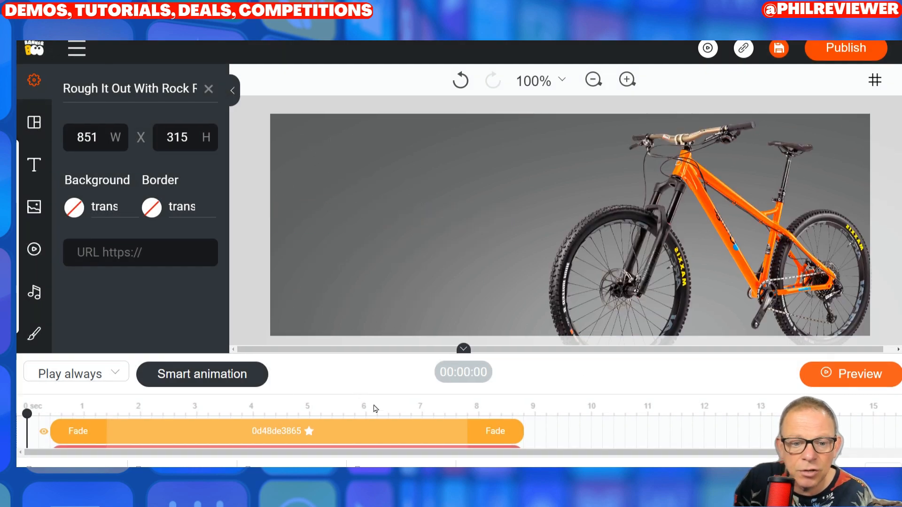
{"action": "left_click_drag", "start_coordinate": [566, 353], "coordinate": [537, 380]}
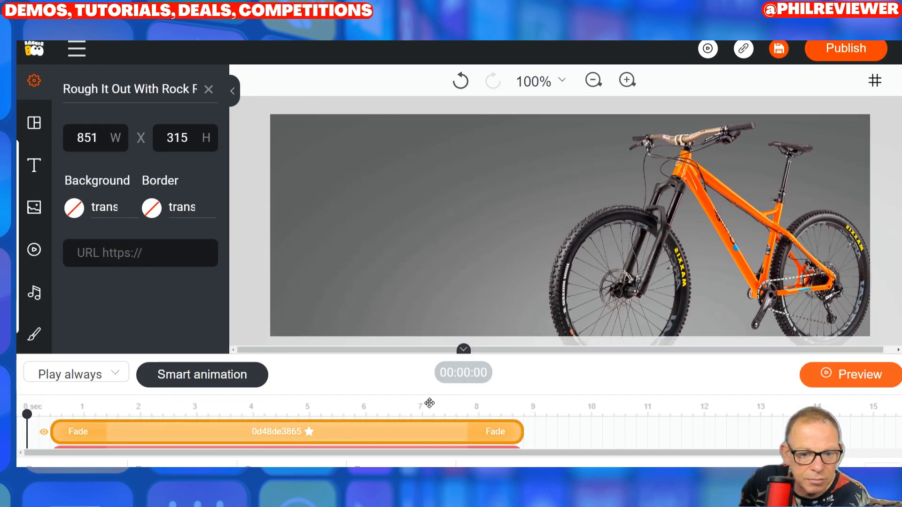
{"action": "left_click_drag", "start_coordinate": [29, 414], "coordinate": [359, 414]}
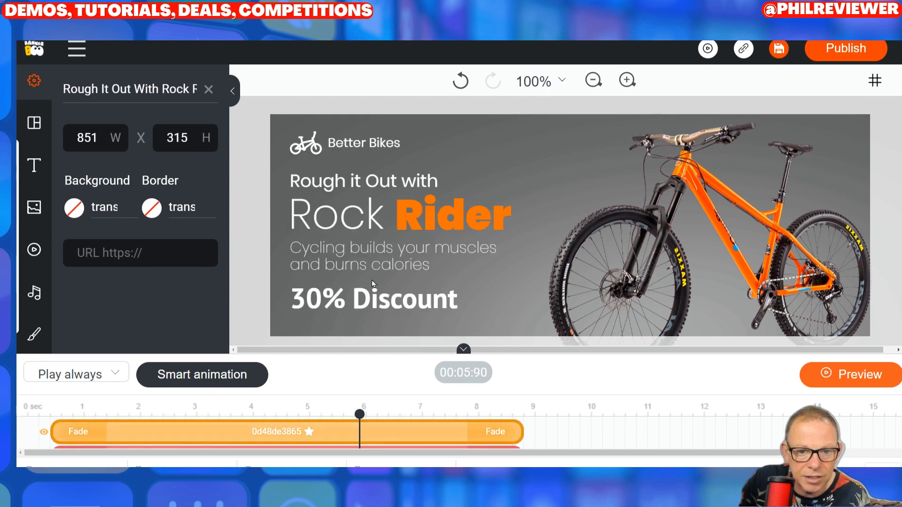
Replace the word "Rock" in the banner headline with "Bouncy".
{"action": "double_click", "coordinate": [346, 179]}
{"action": "left_click", "coordinate": [479, 221]}
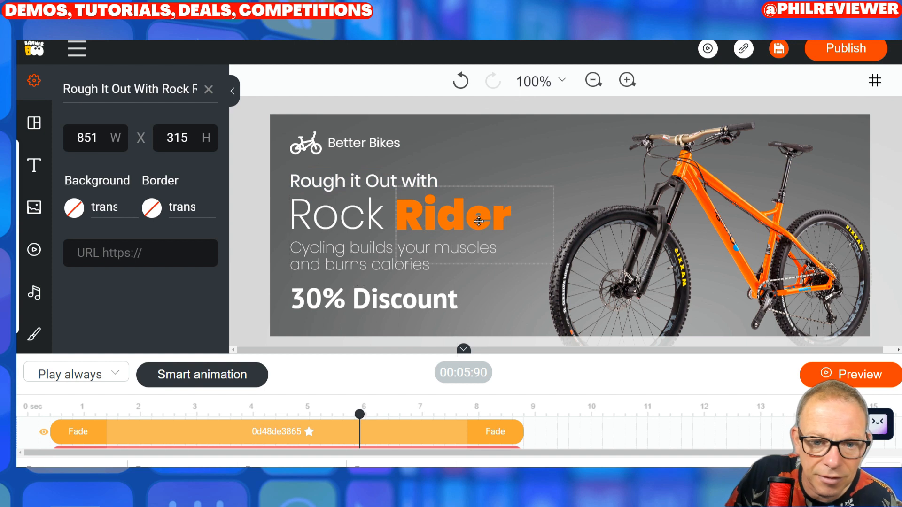
{"action": "double_click", "coordinate": [362, 210]}
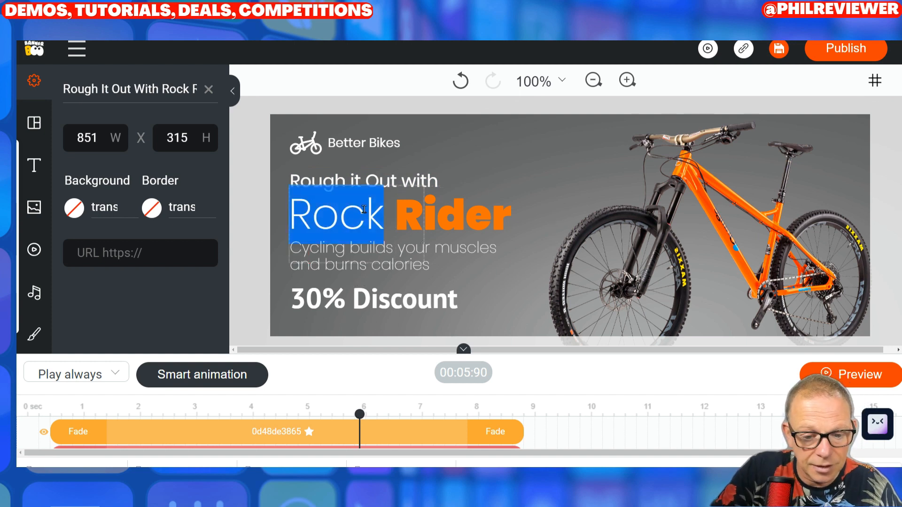
{"action": "type", "text": "Bounc"}
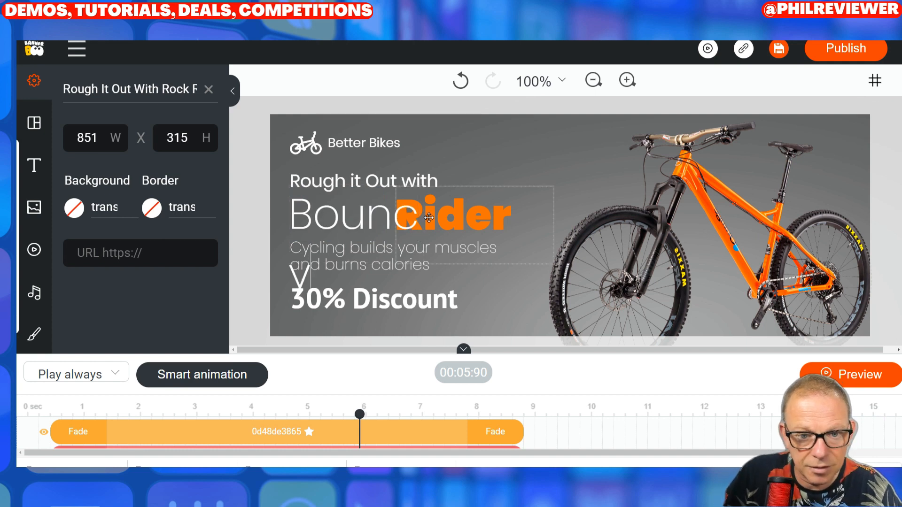
Set the font size of the "Bouncy" headline text to 48.
{"action": "left_click", "coordinate": [357, 214]}
{"action": "left_click", "coordinate": [299, 145]}
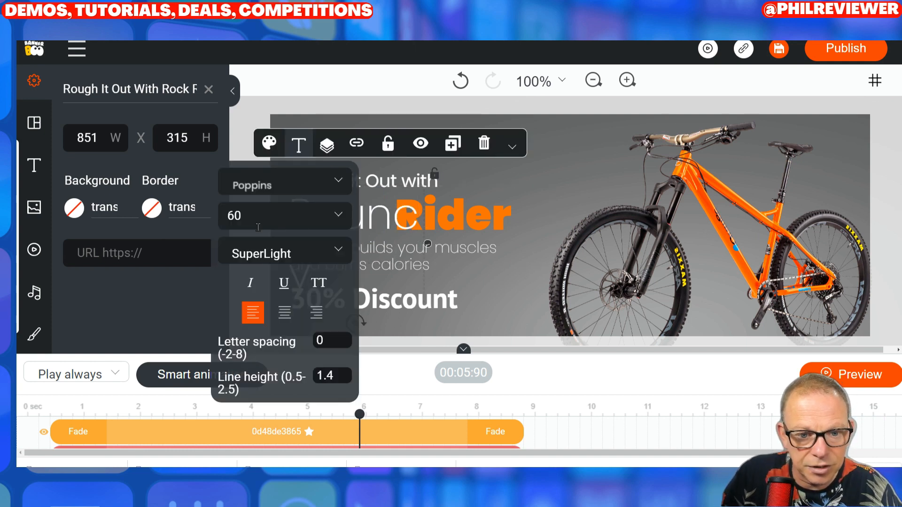
{"action": "left_click", "coordinate": [342, 211]}
{"action": "scroll", "coordinate": [379, 328], "scroll_direction": "down", "scroll_amount": 5}
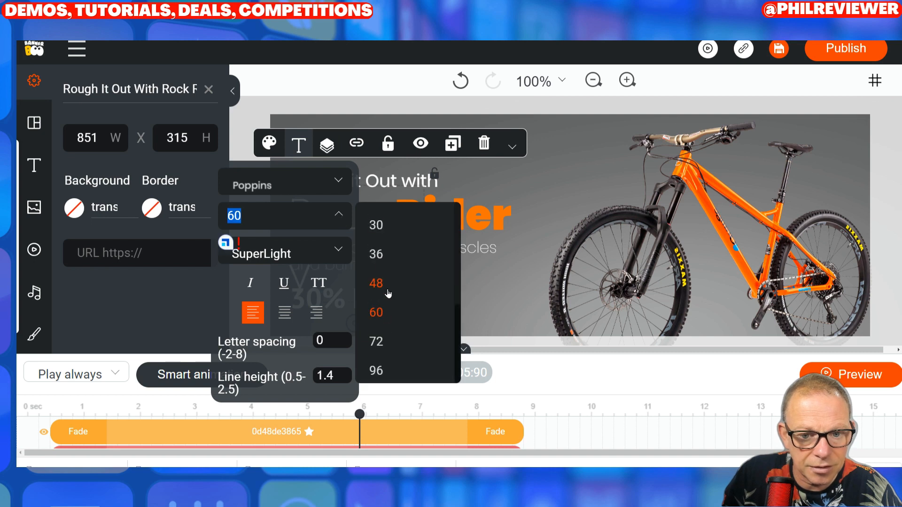
{"action": "left_click", "coordinate": [376, 283]}
Replace the orange word "Rider" with "BIKE" and move it just after "Bouncy" so the two words no longer overlap.
{"action": "left_click", "coordinate": [469, 211]}
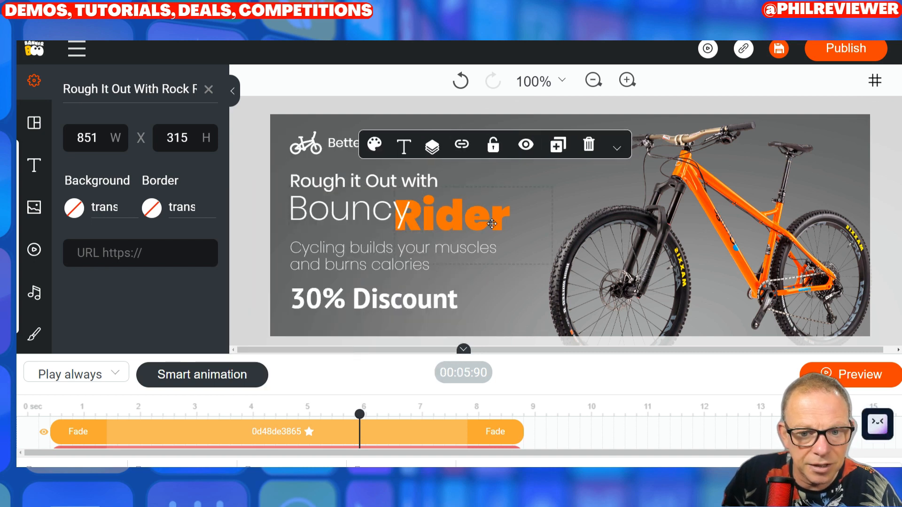
{"action": "double_click", "coordinate": [517, 221]}
{"action": "type", "text": "BIKE"}
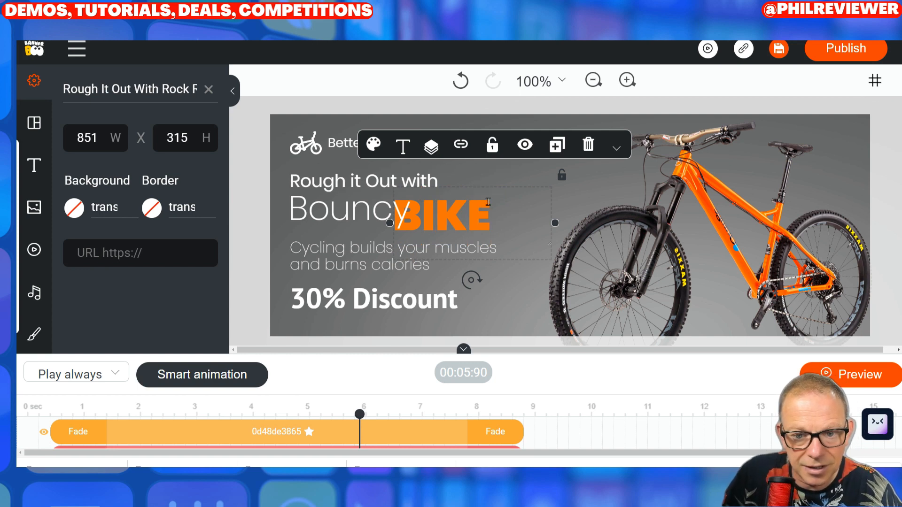
{"action": "left_click", "coordinate": [524, 181]}
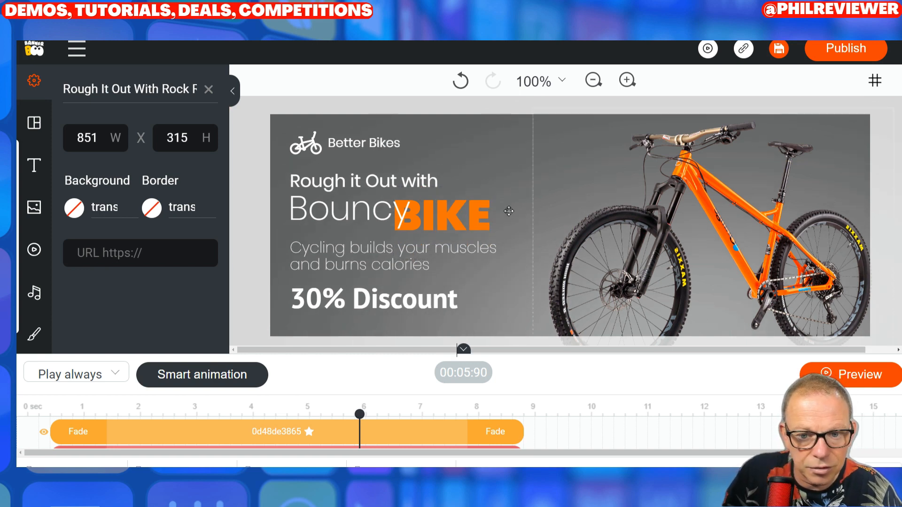
{"action": "left_click_drag", "start_coordinate": [479, 222], "coordinate": [488, 218]}
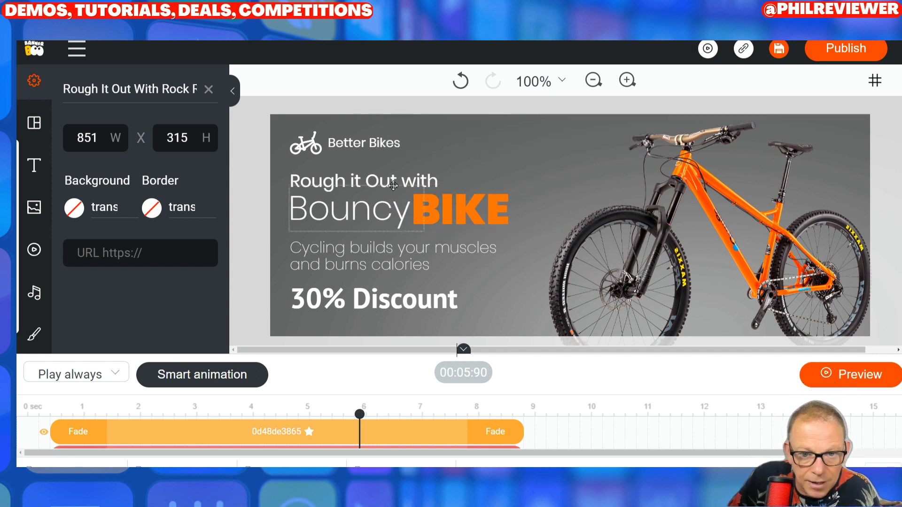
Nudge the "Rough it Out with" line slightly and change the discount text to "50% Discount".
{"action": "left_click_drag", "start_coordinate": [393, 185], "coordinate": [393, 187]}
{"action": "double_click", "coordinate": [372, 301]}
{"action": "left_click", "coordinate": [323, 300]}
{"action": "key", "text": "BackSpace"}
{"action": "key", "text": "BackSpace"}
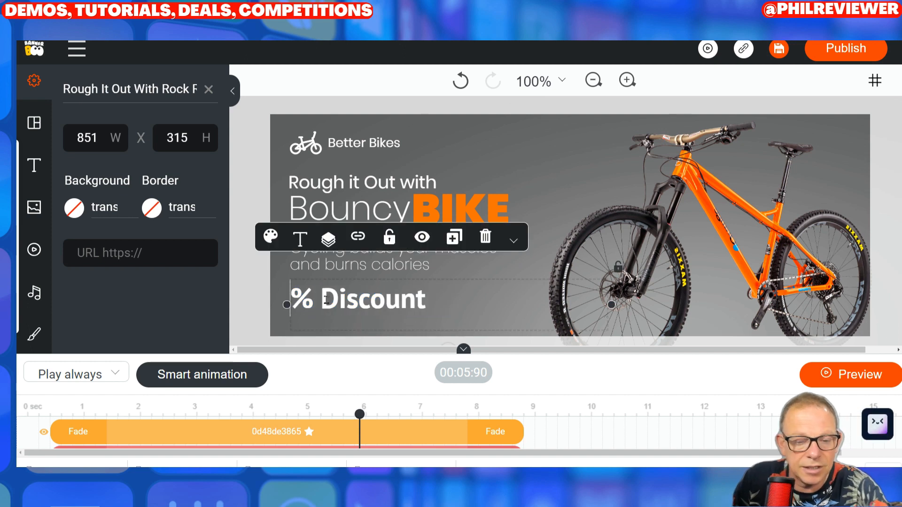
{"action": "type", "text": "50"}
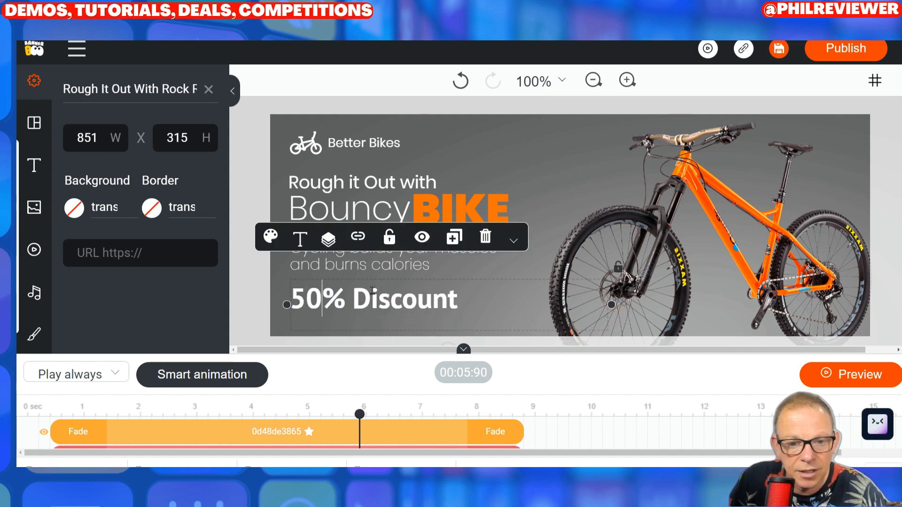
Set the font of the "50% Discount" text to Arial Black.
{"action": "left_click", "coordinate": [298, 239]}
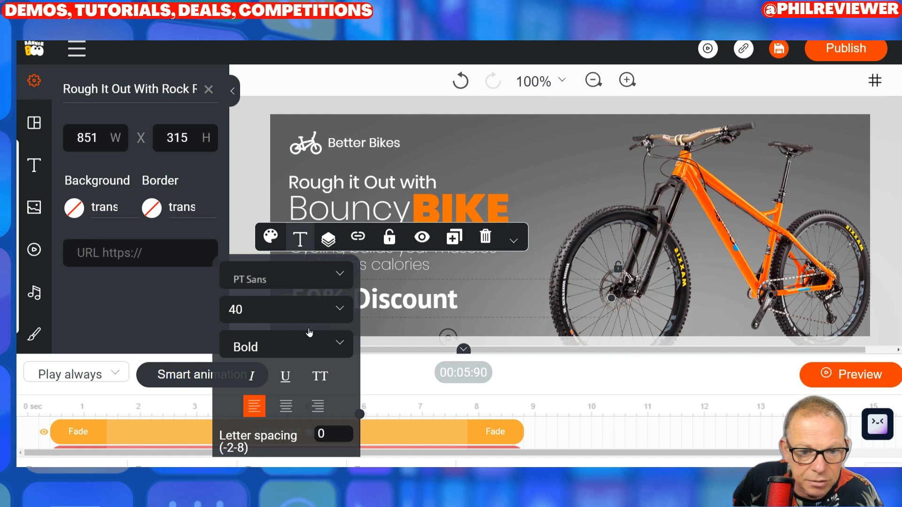
{"action": "left_click", "coordinate": [341, 280]}
{"action": "left_click", "coordinate": [405, 415]}
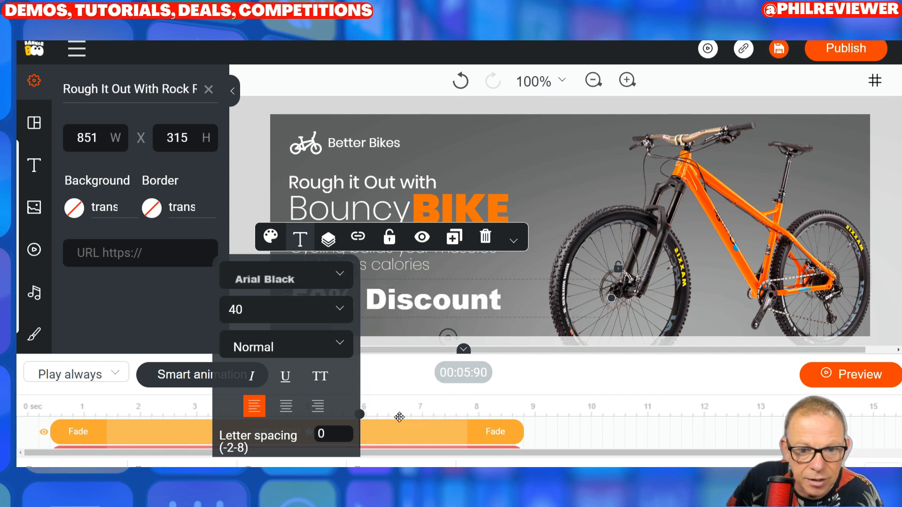
{"action": "left_click", "coordinate": [484, 308]}
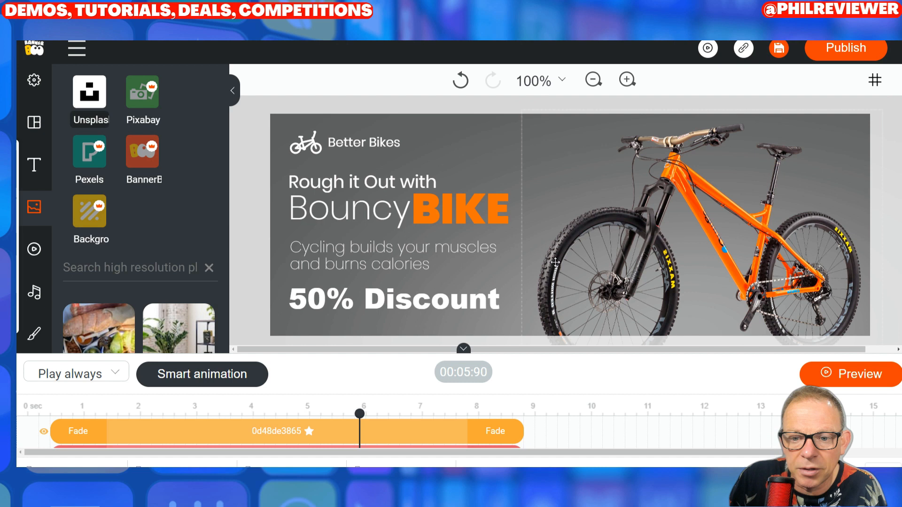
Shift the bike picture slightly left, and replace it with the picnic food photo from the Unsplash library.
{"action": "left_click_drag", "start_coordinate": [674, 248], "coordinate": [671, 248]}
{"action": "left_click", "coordinate": [670, 248]}
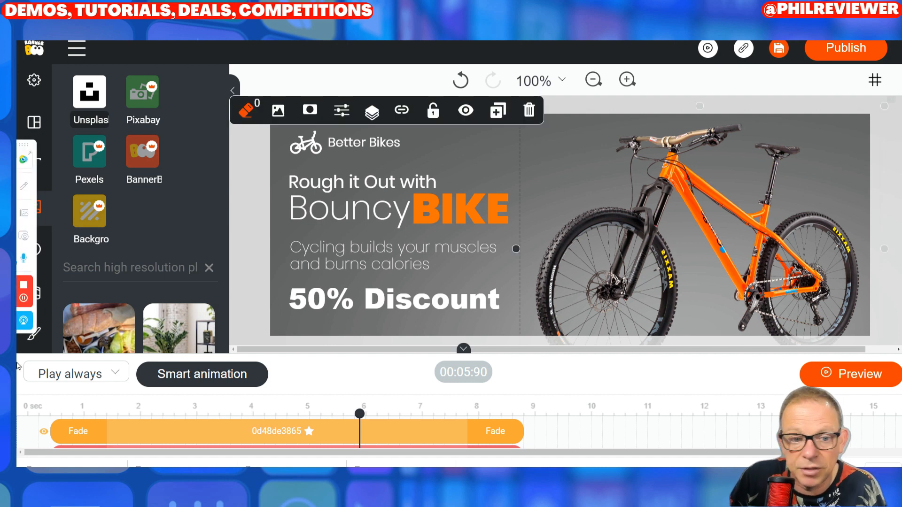
{"action": "scroll", "coordinate": [98, 322], "scroll_direction": "down", "scroll_amount": 2}
{"action": "scroll", "coordinate": [99, 329], "scroll_direction": "down", "scroll_amount": 2}
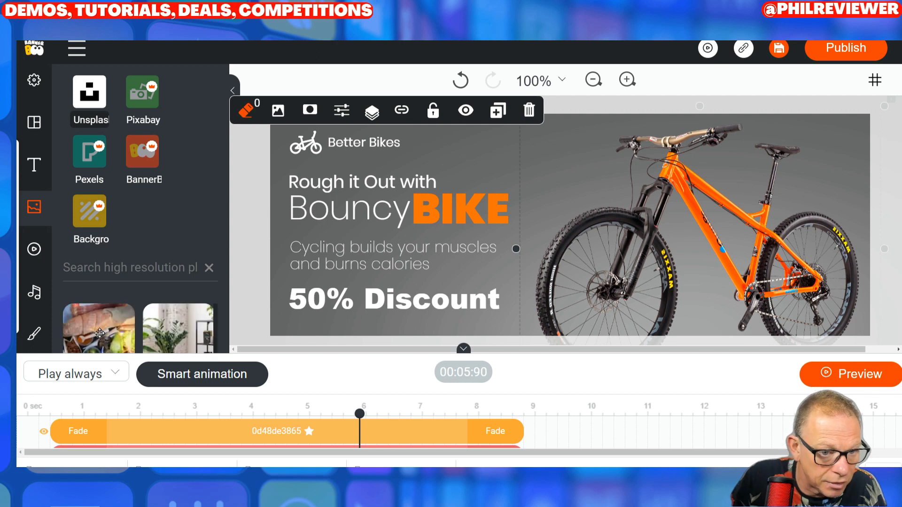
{"action": "left_click_drag", "start_coordinate": [99, 333], "coordinate": [685, 265]}
Resize and position the picnic photo so it fits inside the right half of the banner, clear of the text.
{"action": "left_click_drag", "start_coordinate": [700, 214], "coordinate": [720, 251]}
{"action": "left_click_drag", "start_coordinate": [537, 150], "coordinate": [563, 159]}
{"action": "left_click_drag", "start_coordinate": [804, 218], "coordinate": [794, 194]}
{"action": "left_click_drag", "start_coordinate": [850, 134], "coordinate": [808, 164]}
{"action": "left_click_drag", "start_coordinate": [730, 238], "coordinate": [744, 217]}
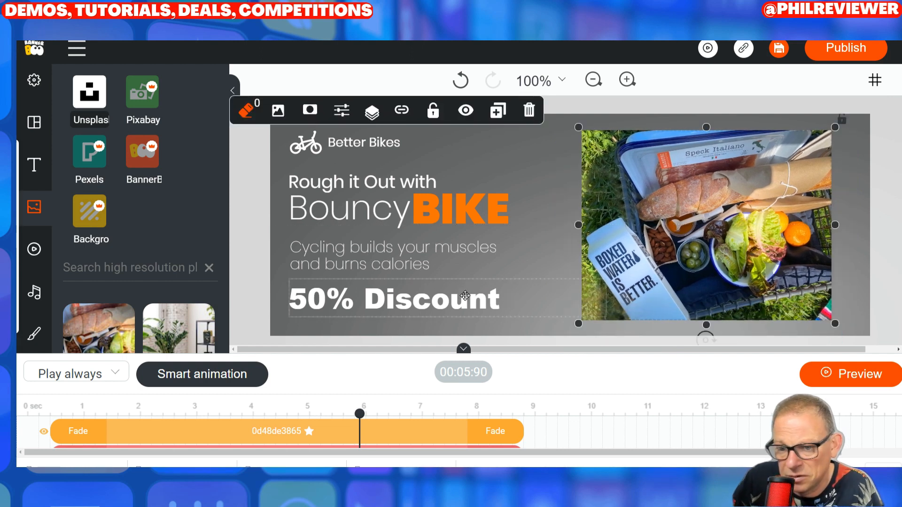
Replace the headline word "Bouncy" with "Picnic" and the orange word "BIKE" with "Packs".
{"action": "double_click", "coordinate": [384, 214]}
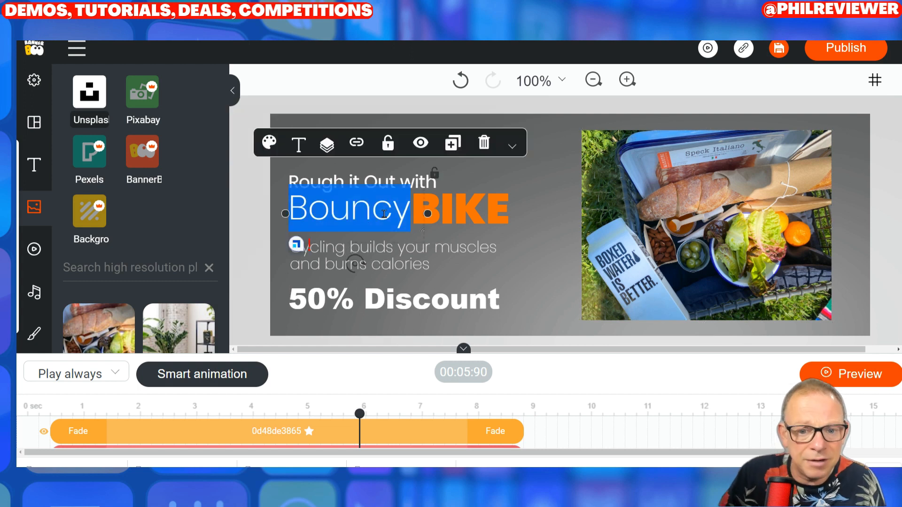
{"action": "type", "text": "Picnic"}
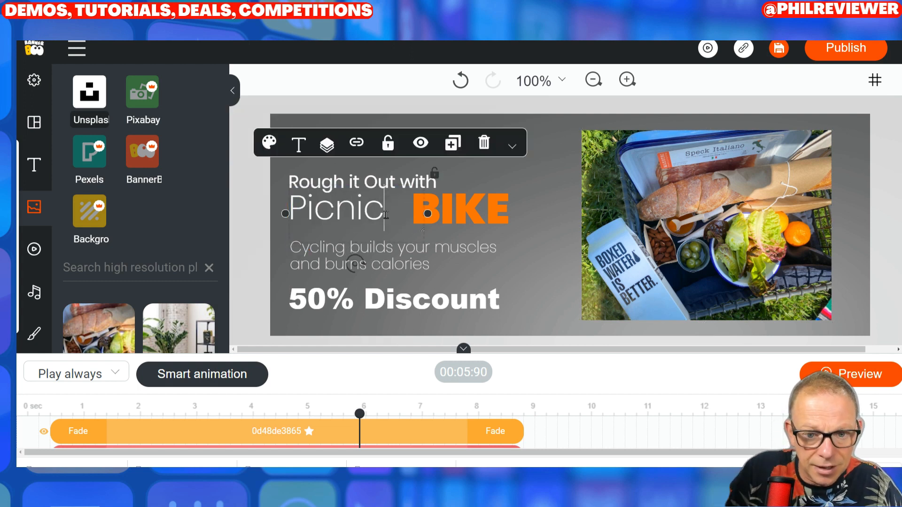
{"action": "left_click", "coordinate": [506, 215]}
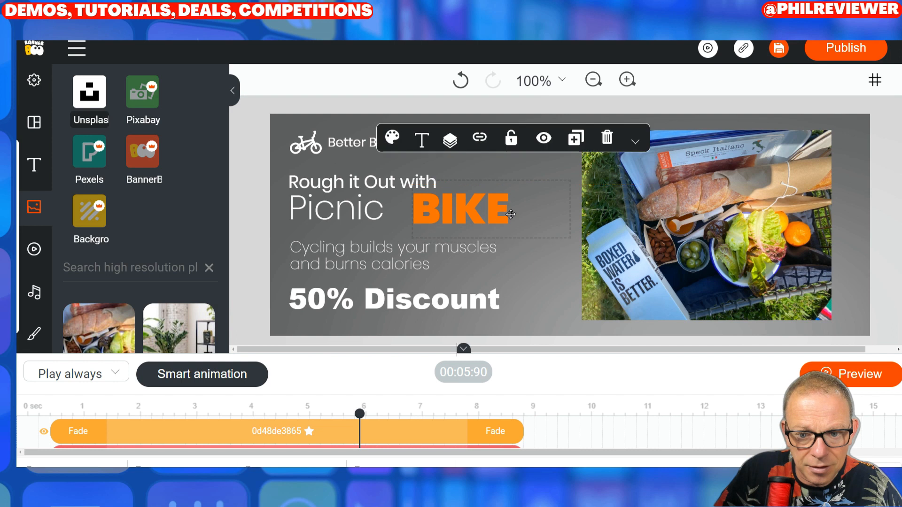
{"action": "double_click", "coordinate": [510, 210]}
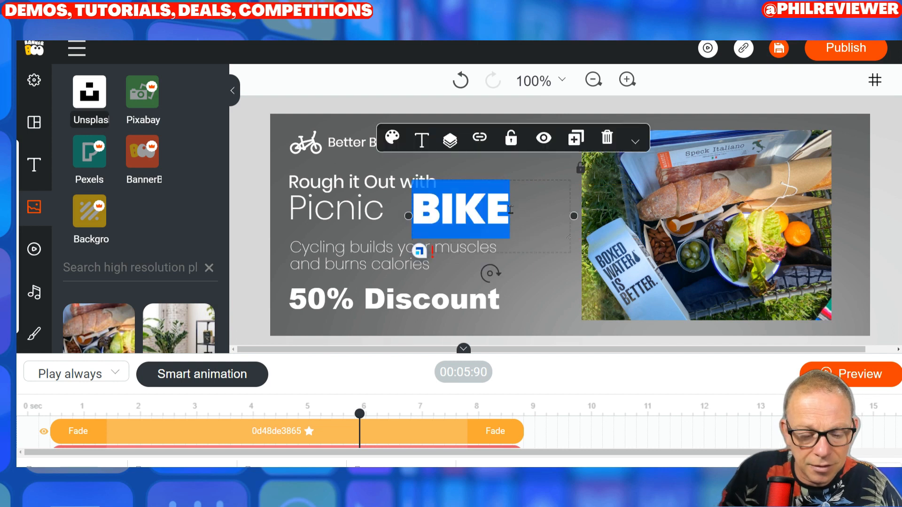
{"action": "type", "text": "Packs"}
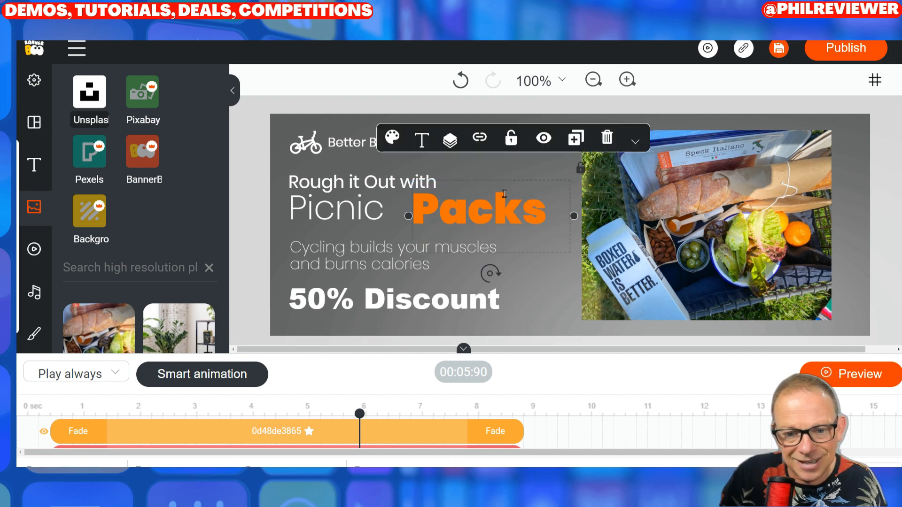
{"action": "left_click", "coordinate": [524, 177]}
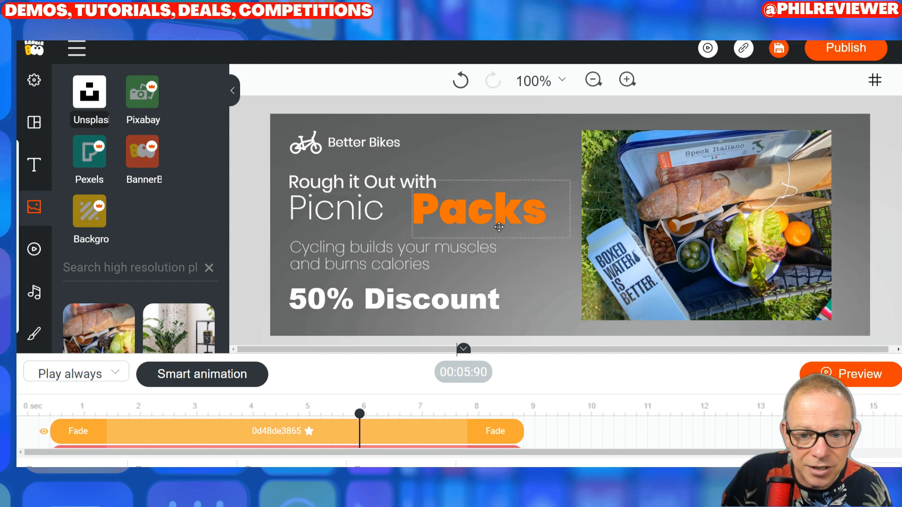
Move "Packs" left so it sits just after "Picnic", and preview the banner animation.
{"action": "left_click_drag", "start_coordinate": [503, 225], "coordinate": [485, 224]}
{"action": "left_click", "coordinate": [493, 162]}
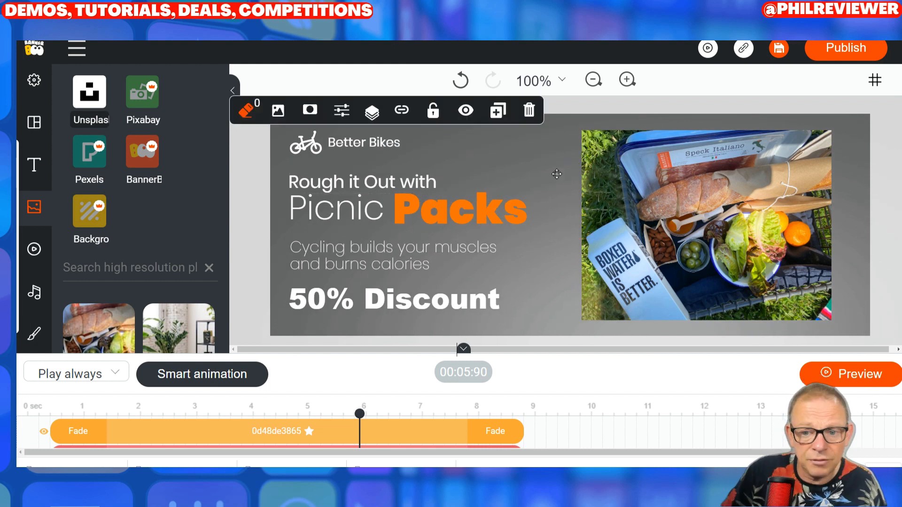
{"action": "left_click", "coordinate": [247, 169]}
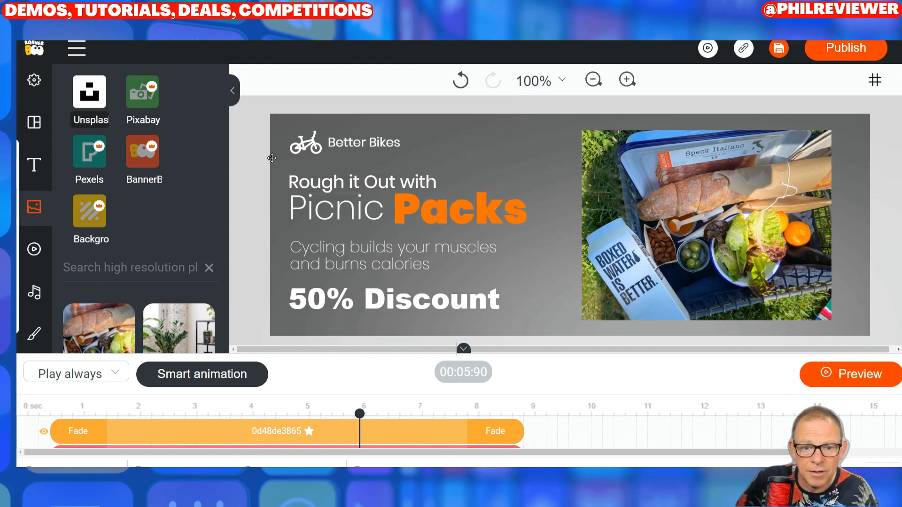
{"action": "left_click", "coordinate": [856, 374]}
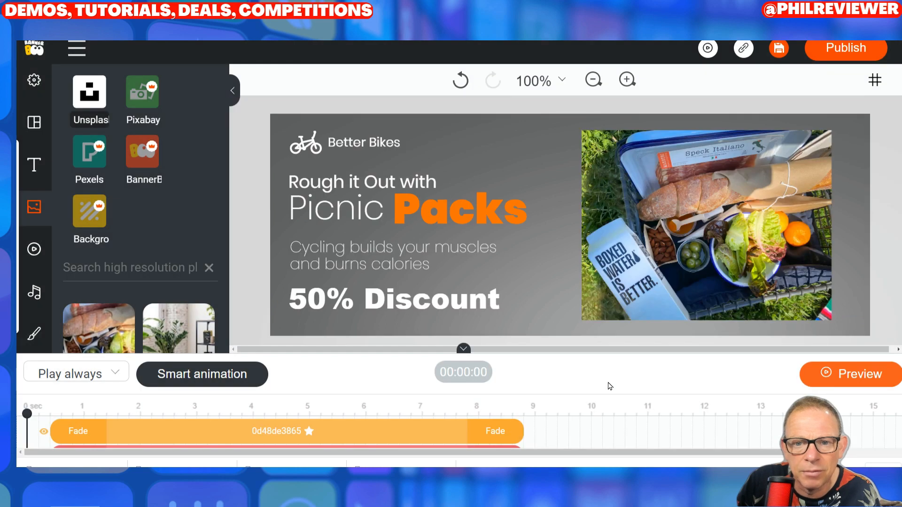
Undo the latest headline and picnic photo edits one at a time, and redo the last undone change.
{"action": "left_click", "coordinate": [460, 88]}
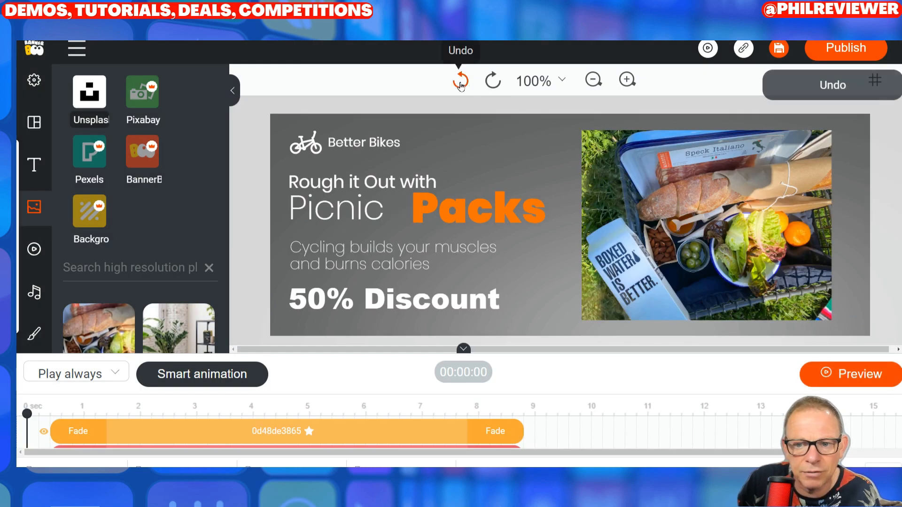
{"action": "left_click", "coordinate": [461, 86]}
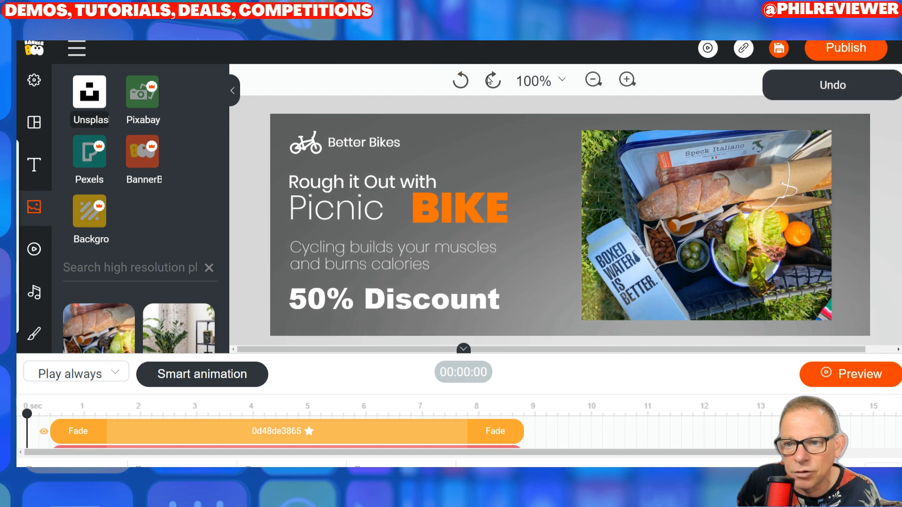
{"action": "left_click", "coordinate": [461, 84]}
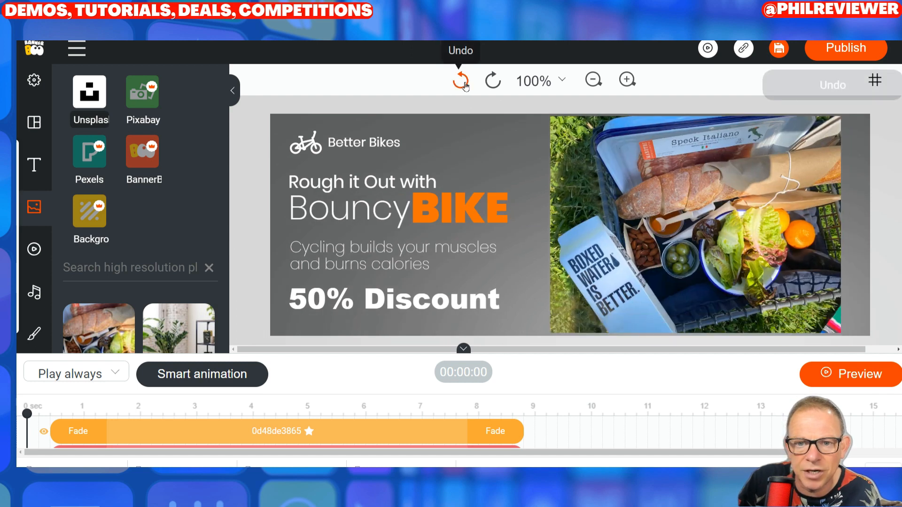
{"action": "left_click", "coordinate": [462, 83]}
{"action": "left_click", "coordinate": [493, 80]}
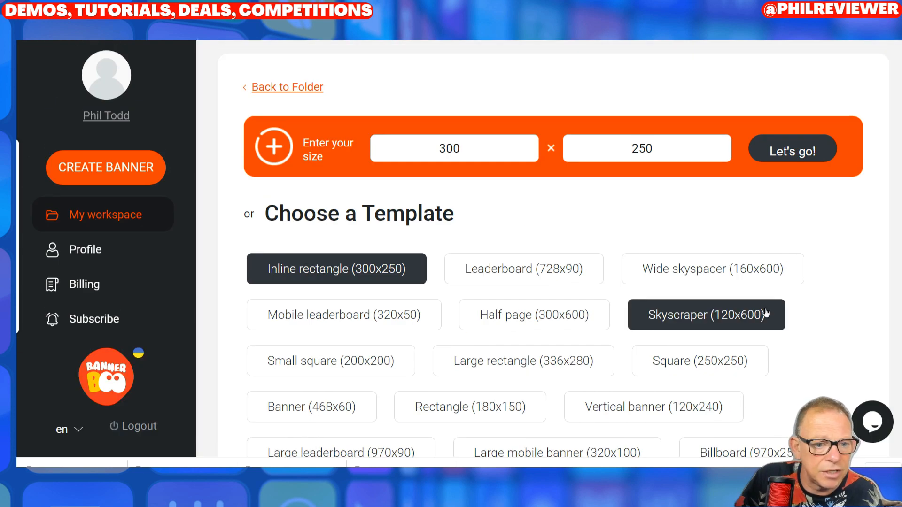
Examine the available banner size presets and the Inline rectangle (300x250) template designs.
{"action": "scroll", "coordinate": [799, 302], "scroll_direction": "down", "scroll_amount": 15}
{"action": "scroll", "coordinate": [762, 316], "scroll_direction": "down", "scroll_amount": 20}
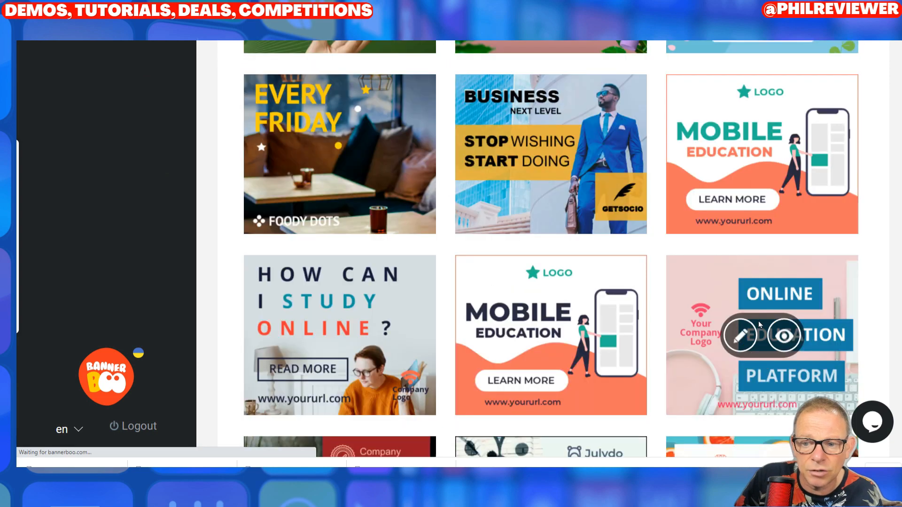
{"action": "scroll", "coordinate": [803, 336], "scroll_direction": "down", "scroll_amount": 10}
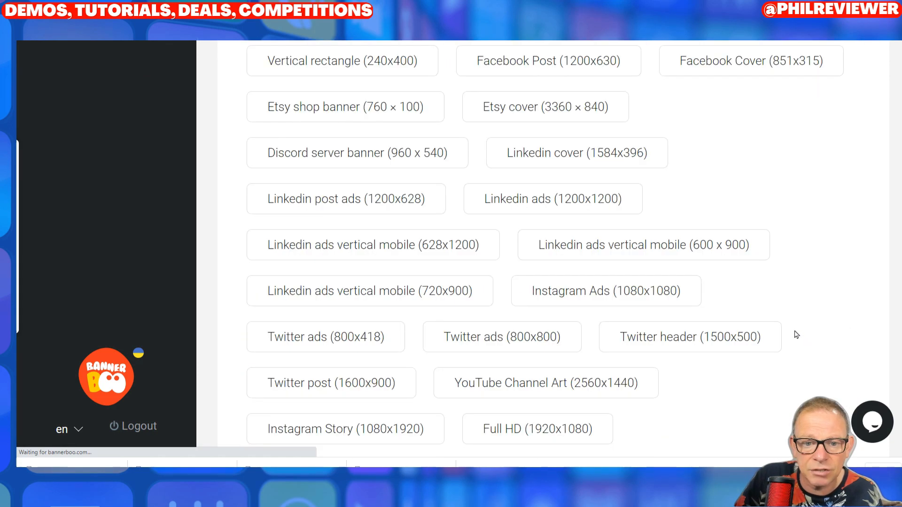
{"action": "scroll", "coordinate": [789, 329], "scroll_direction": "up", "scroll_amount": 10}
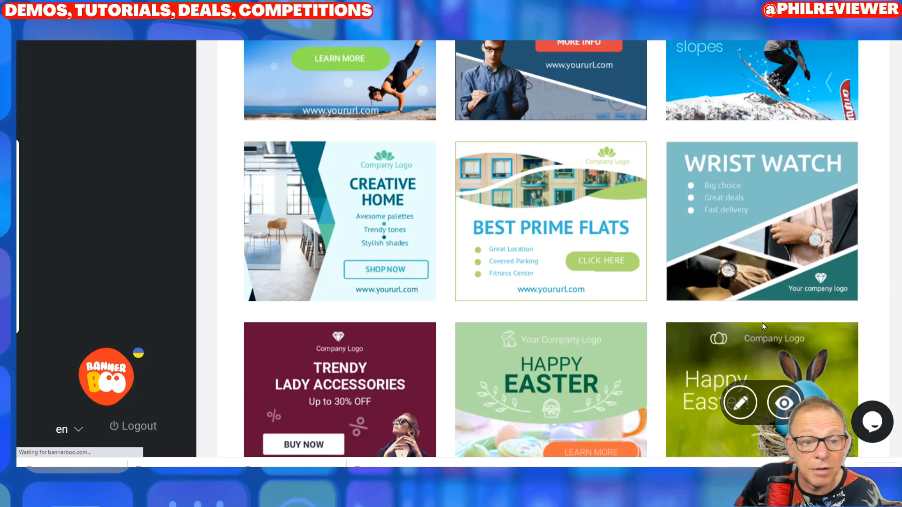
{"action": "scroll", "coordinate": [762, 322], "scroll_direction": "up", "scroll_amount": 20}
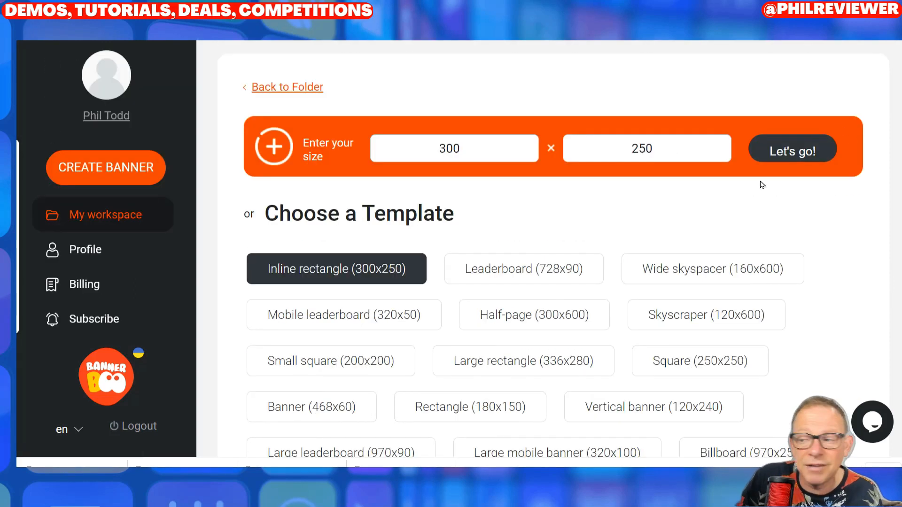